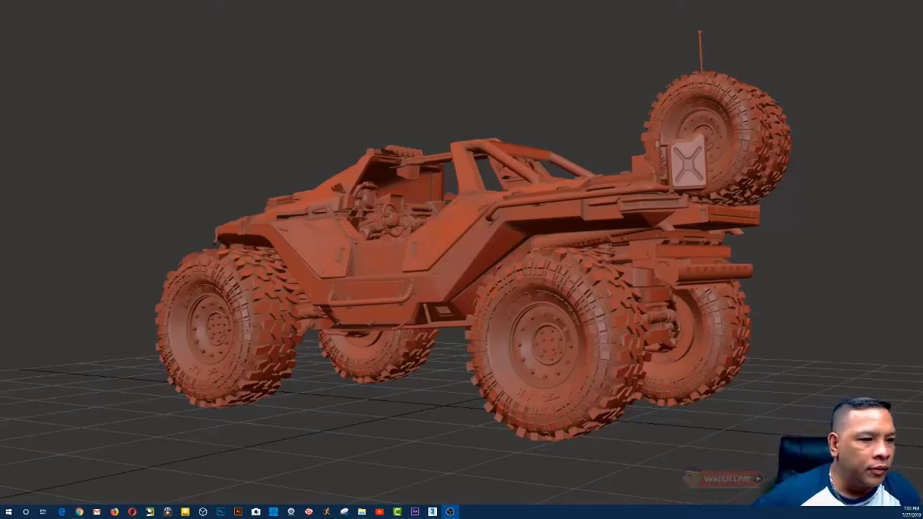
Switch to 3ds Max, enlarge the Perspective view to fill the workspace, and delete the entire visible grey Warthog model.
{"action": "key", "text": "alt+Tab"}
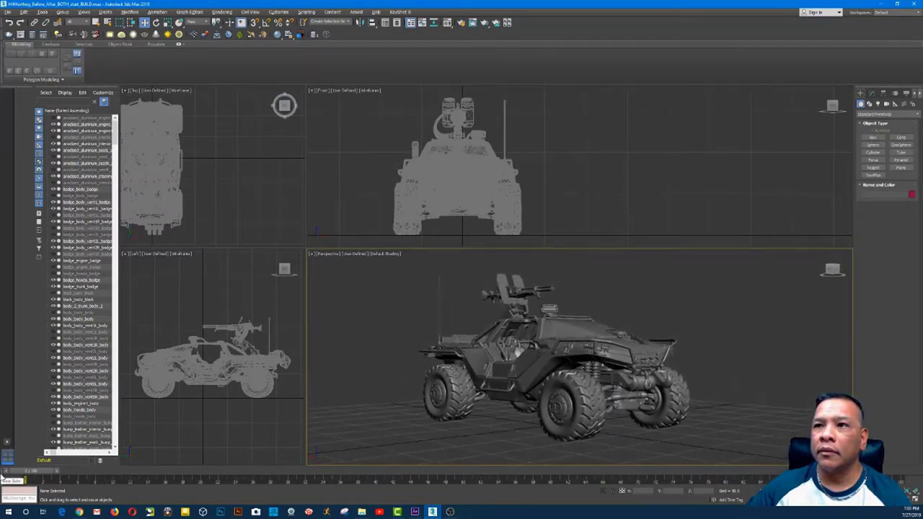
{"action": "key", "text": "alt+w"}
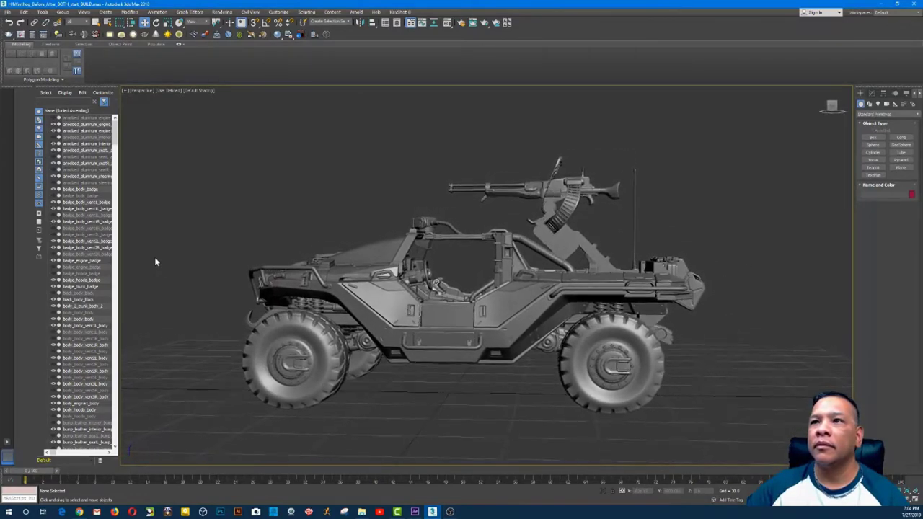
{"action": "left_click_drag", "start_coordinate": [190, 148], "coordinate": [718, 424]}
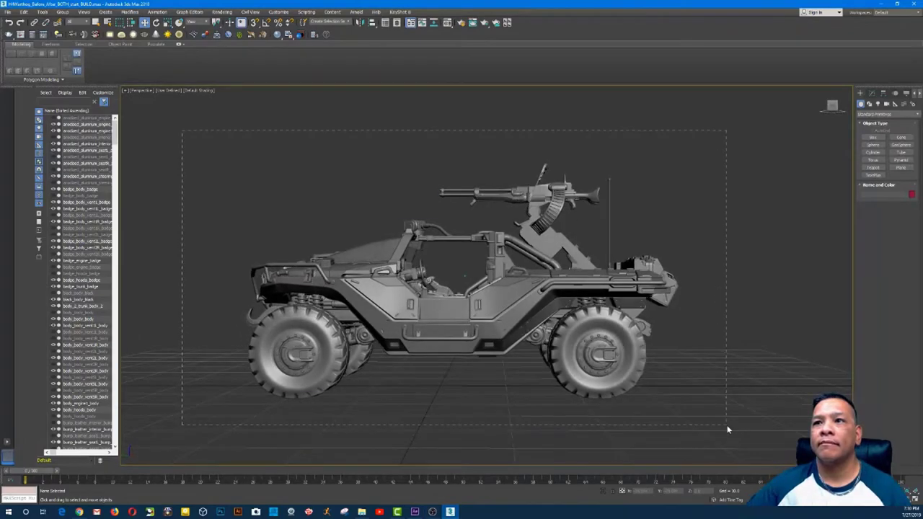
{"action": "left_click_drag", "start_coordinate": [727, 430], "coordinate": [727, 430]}
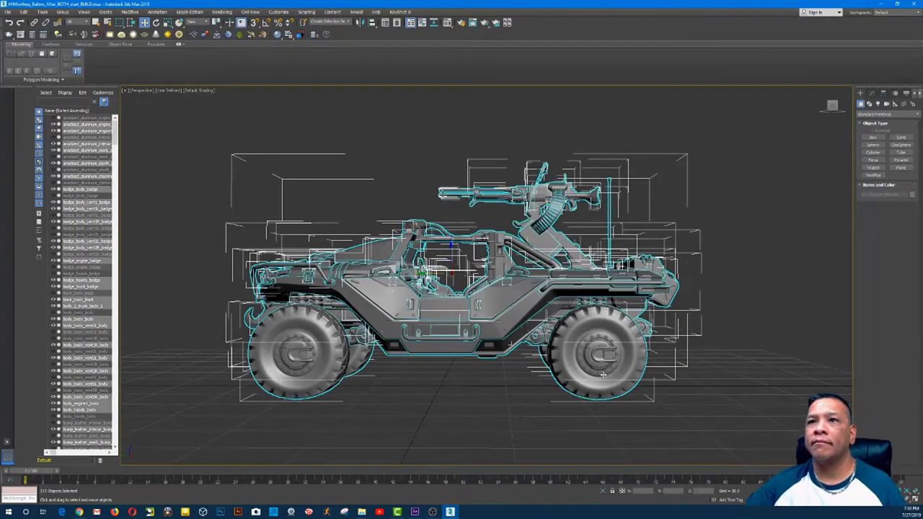
{"action": "key", "text": "Delete"}
Unhide all hidden objects to bring up the disassembled tan vehicle.
{"action": "middle_click_drag", "start_coordinate": [470, 307], "coordinate": [404, 411], "text": "alt"}
{"action": "right_click", "coordinate": [404, 195]}
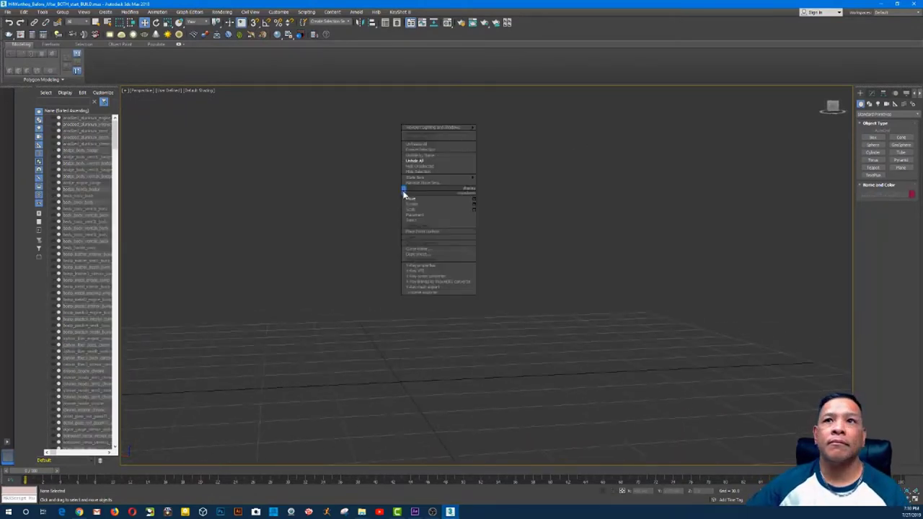
{"action": "left_click", "coordinate": [445, 160]}
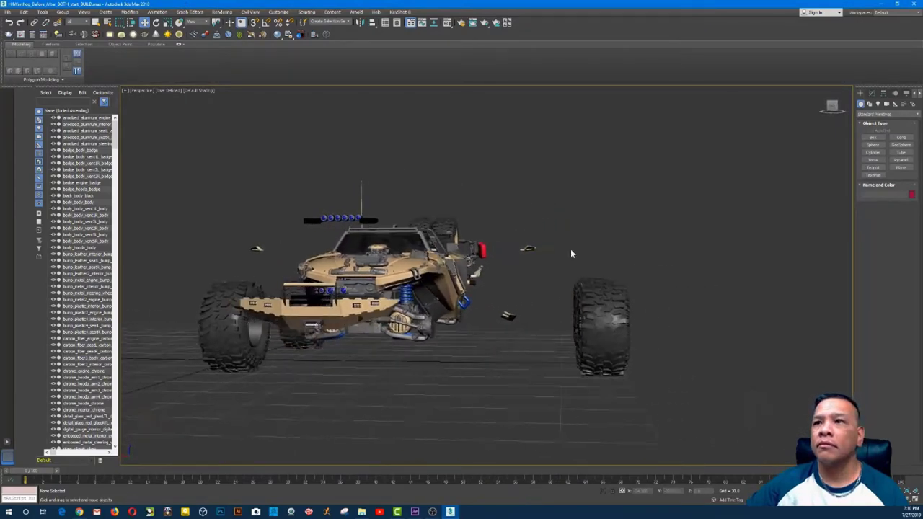
Move the detached front and rear wheels on the vehicle's left side inward along X onto their axles.
{"action": "left_click_drag", "start_coordinate": [566, 248], "coordinate": [674, 410]}
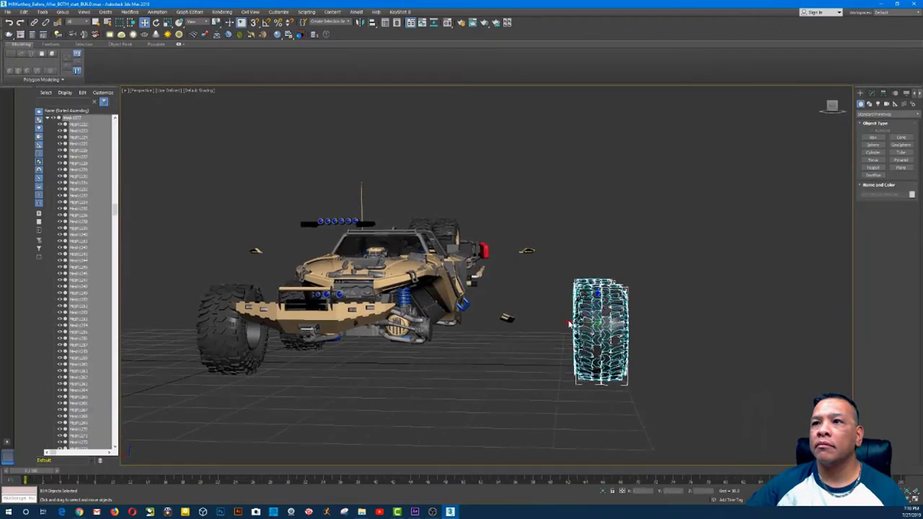
{"action": "left_click_drag", "start_coordinate": [569, 328], "coordinate": [424, 316]}
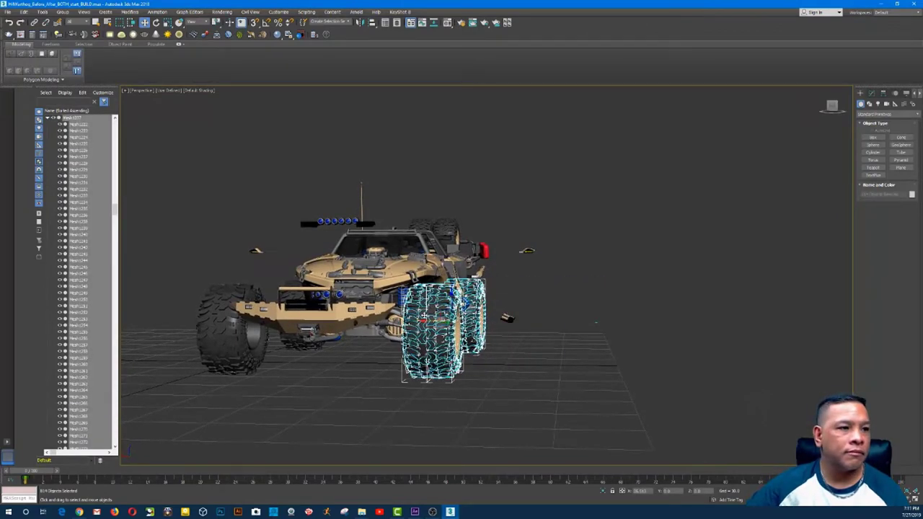
{"action": "middle_click_drag", "start_coordinate": [424, 316], "coordinate": [447, 324], "text": "alt"}
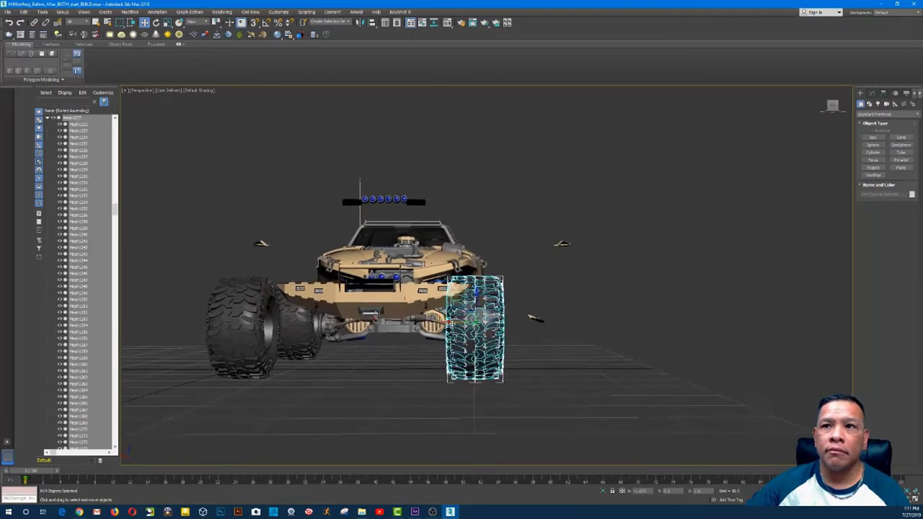
{"action": "left_click_drag", "start_coordinate": [448, 324], "coordinate": [459, 323]}
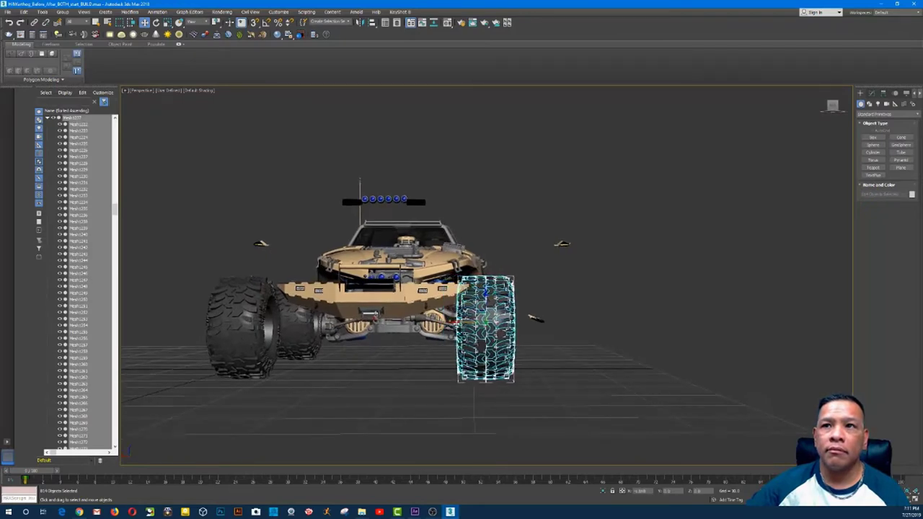
{"action": "left_click", "coordinate": [614, 426]}
Move the detached front bumper assembly back along Y until it fits against the vehicle's nose.
{"action": "middle_click_drag", "start_coordinate": [614, 425], "coordinate": [318, 310], "text": "alt"}
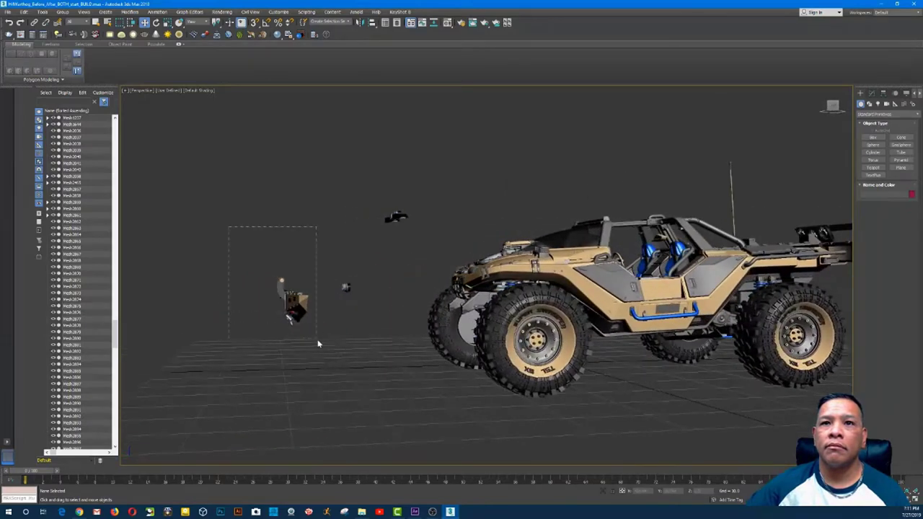
{"action": "left_click_drag", "start_coordinate": [318, 344], "coordinate": [318, 343]}
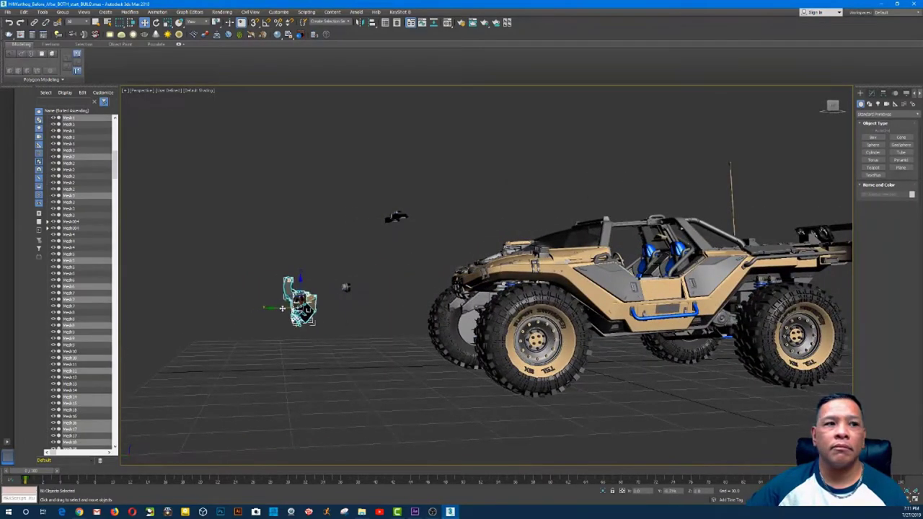
{"action": "left_click_drag", "start_coordinate": [282, 308], "coordinate": [429, 315]}
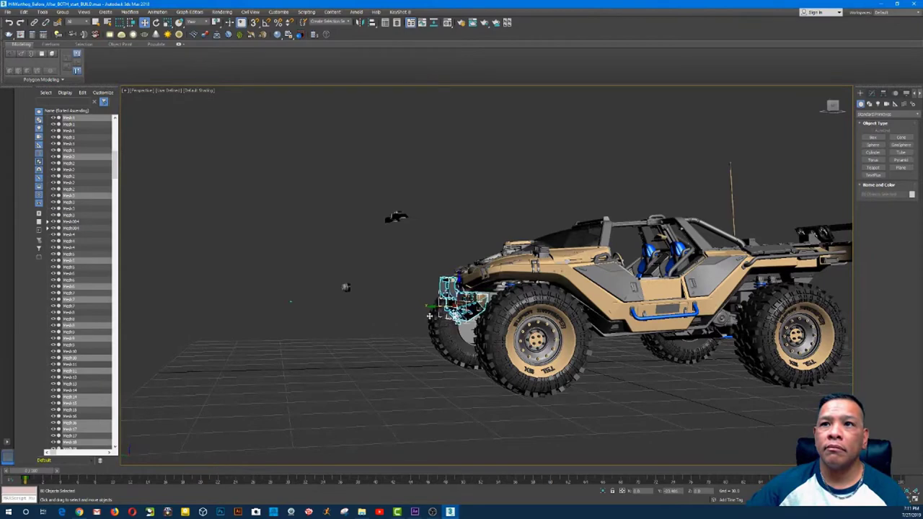
{"action": "middle_click_drag", "start_coordinate": [428, 343], "coordinate": [408, 347], "text": "alt"}
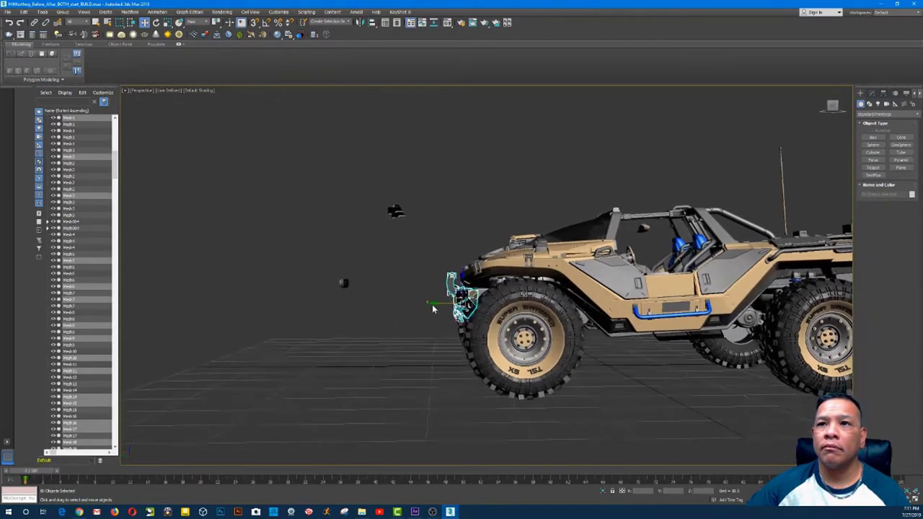
{"action": "left_click_drag", "start_coordinate": [435, 303], "coordinate": [433, 304]}
{"action": "left_click", "coordinate": [362, 368]}
Move the detached wheels on the vehicle's right side inward along X onto their axles.
{"action": "middle_click_drag", "start_coordinate": [360, 369], "coordinate": [569, 260], "text": "alt"}
{"action": "scroll", "coordinate": [570, 260], "scroll_direction": "down", "scroll_amount": 5}
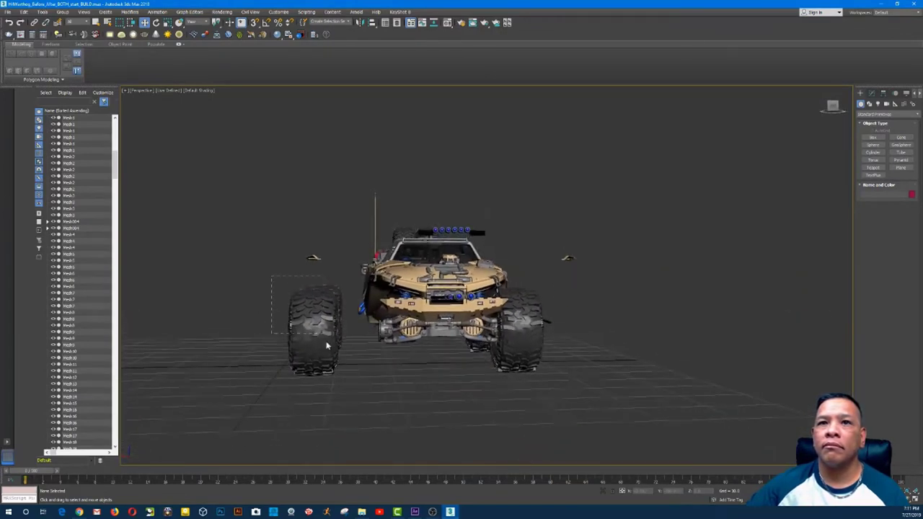
{"action": "left_click_drag", "start_coordinate": [326, 346], "coordinate": [336, 393]}
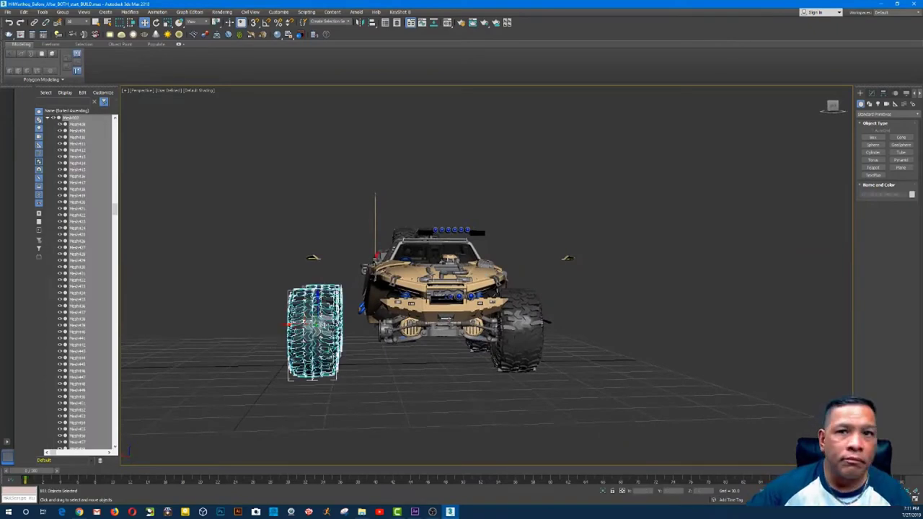
{"action": "left_click_drag", "start_coordinate": [287, 326], "coordinate": [325, 329]}
{"action": "middle_click_drag", "start_coordinate": [325, 329], "coordinate": [324, 328], "text": "alt"}
{"action": "left_click_drag", "start_coordinate": [323, 325], "coordinate": [334, 332]}
{"action": "left_click", "coordinate": [295, 330]}
Move the floating light bar back along Y onto the roof edge above the windshield.
{"action": "middle_click_drag", "start_coordinate": [292, 329], "coordinate": [257, 387], "text": "alt"}
{"action": "scroll", "coordinate": [604, 397], "scroll_direction": "up", "scroll_amount": 5}
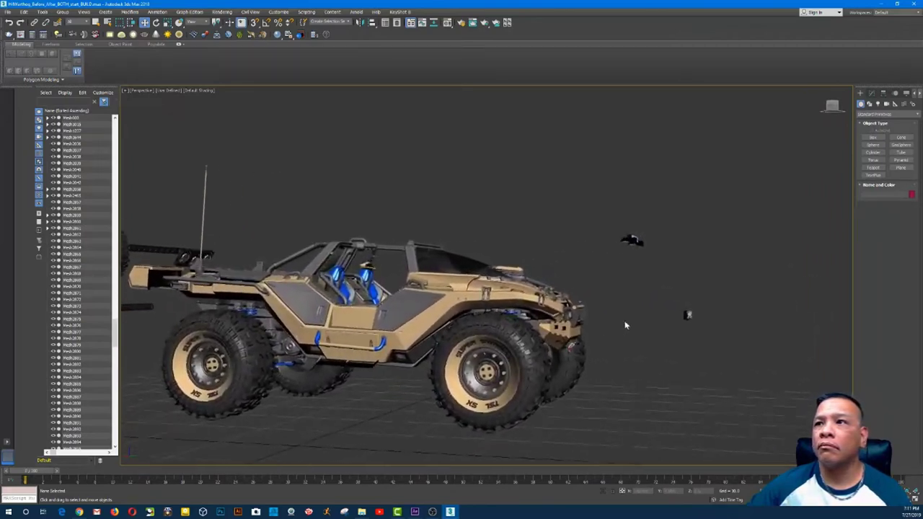
{"action": "left_click_drag", "start_coordinate": [562, 174], "coordinate": [636, 268]}
{"action": "left_click_drag", "start_coordinate": [644, 308], "coordinate": [644, 308]}
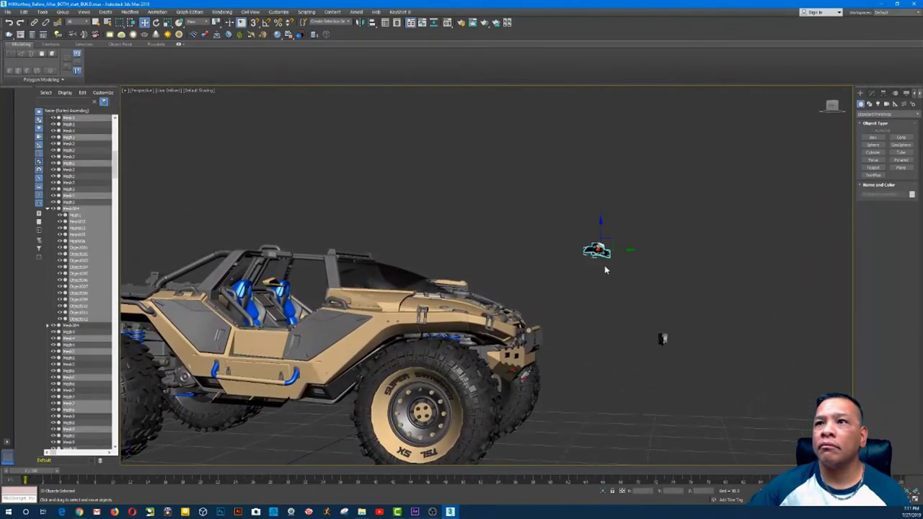
{"action": "middle_click_drag", "start_coordinate": [605, 264], "coordinate": [670, 264], "text": "alt"}
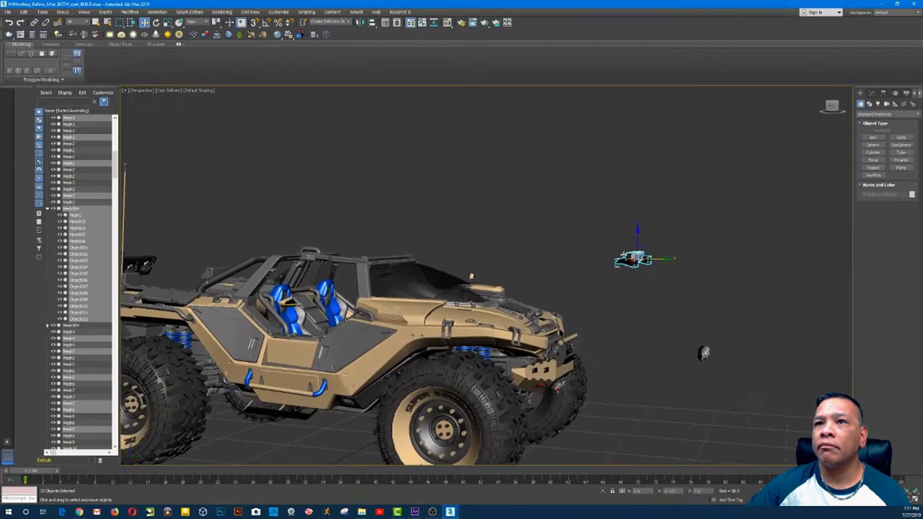
{"action": "left_click_drag", "start_coordinate": [665, 258], "coordinate": [422, 245]}
{"action": "middle_click_drag", "start_coordinate": [432, 246], "coordinate": [516, 303], "text": "alt"}
{"action": "scroll", "coordinate": [552, 270], "scroll_direction": "up", "scroll_amount": 3}
{"action": "middle_click_drag", "start_coordinate": [526, 304], "coordinate": [495, 294], "text": "alt"}
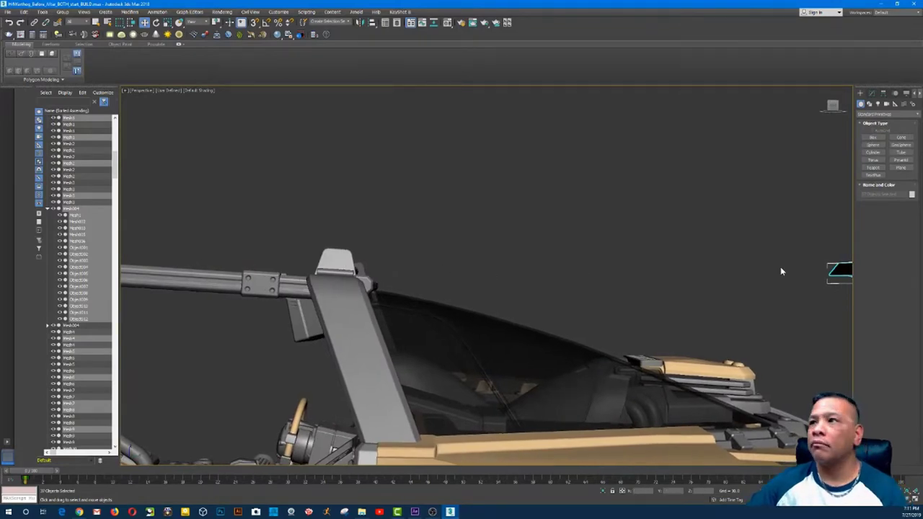
{"action": "middle_click_drag", "start_coordinate": [781, 271], "coordinate": [750, 297], "text": "alt"}
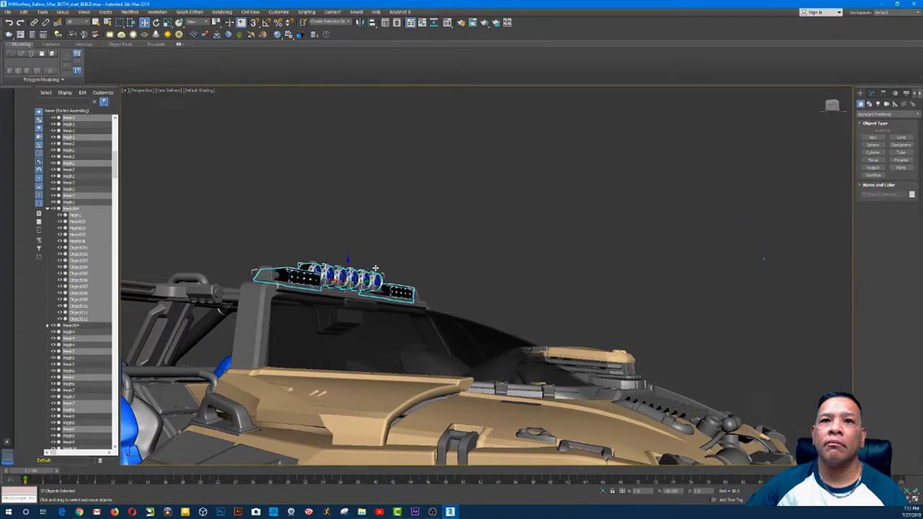
{"action": "left_click", "coordinate": [448, 219]}
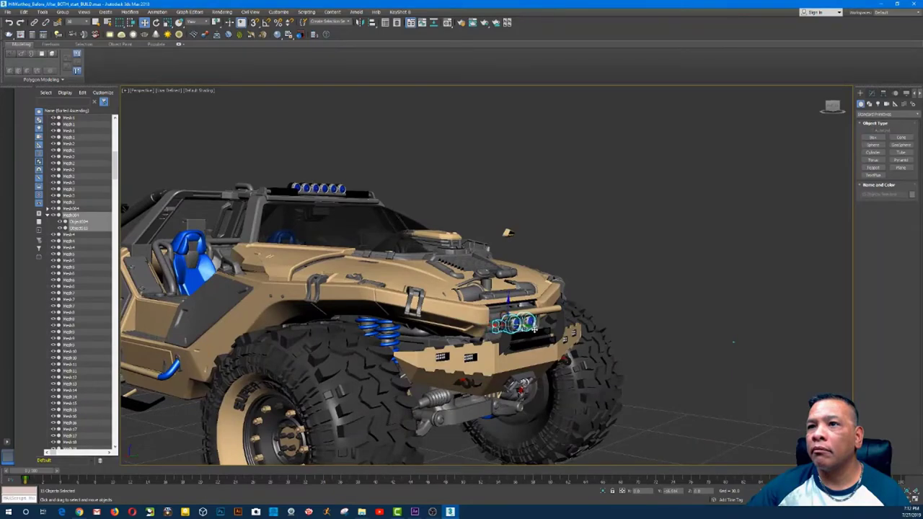
Fit the headlight cluster into the front grille behind the bumper's guard bar.
{"action": "scroll", "coordinate": [623, 346], "scroll_direction": "up", "scroll_amount": 6}
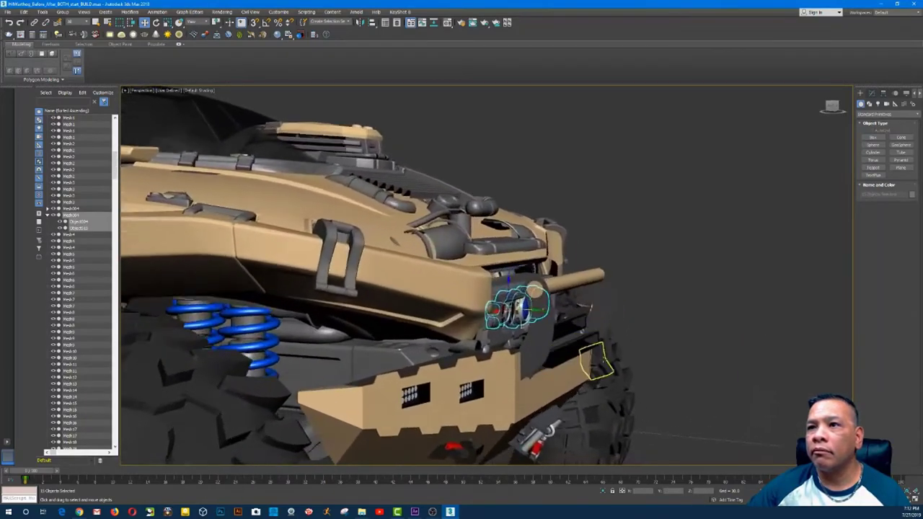
{"action": "middle_click_drag", "start_coordinate": [618, 352], "coordinate": [577, 397], "text": "alt"}
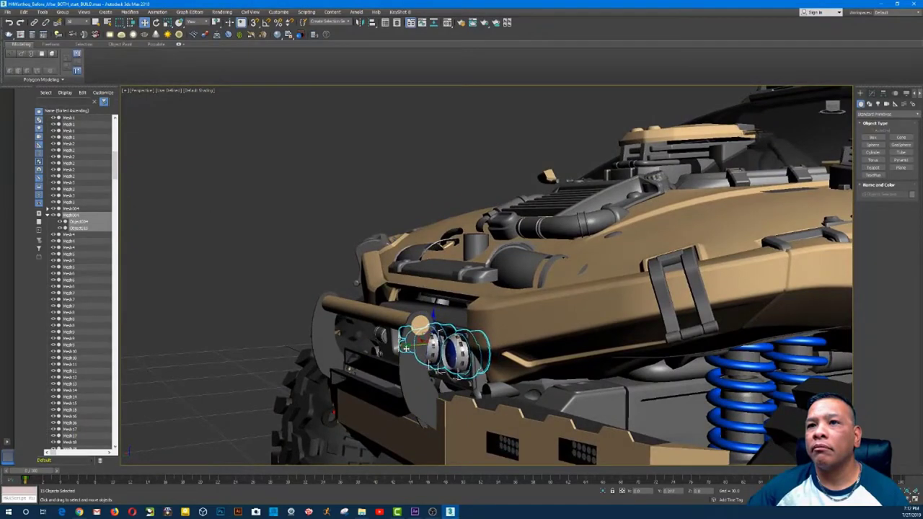
{"action": "left_click", "coordinate": [283, 233]}
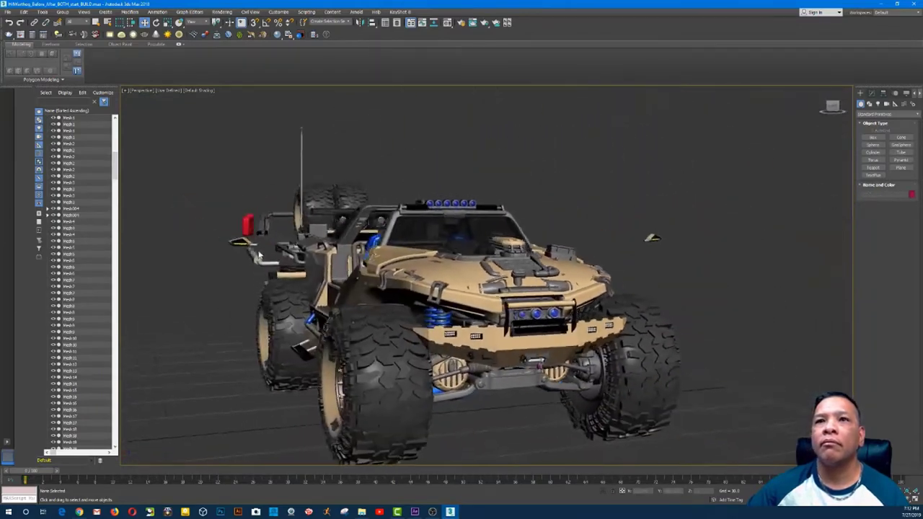
Move the two detached side mirrors inward along X onto the body beside the windshield.
{"action": "left_click_drag", "start_coordinate": [262, 253], "coordinate": [296, 300]}
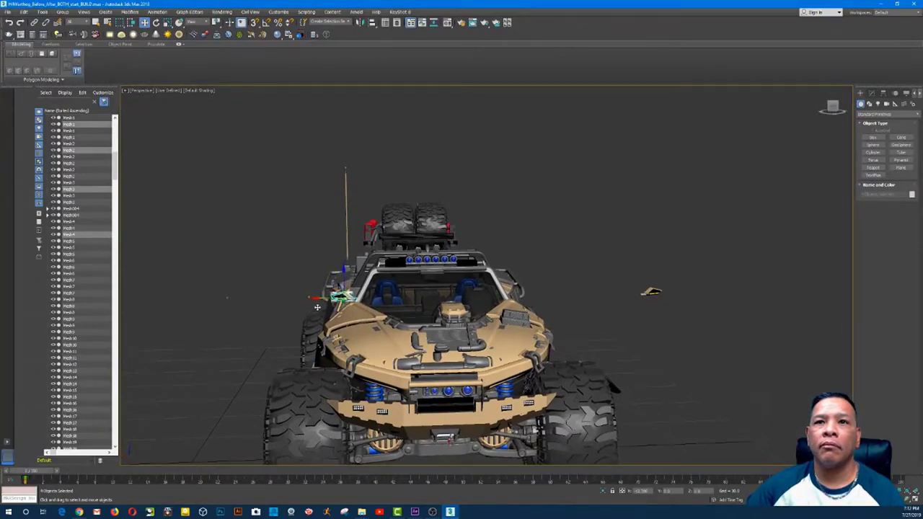
{"action": "middle_click_drag", "start_coordinate": [317, 307], "coordinate": [795, 359], "text": "alt"}
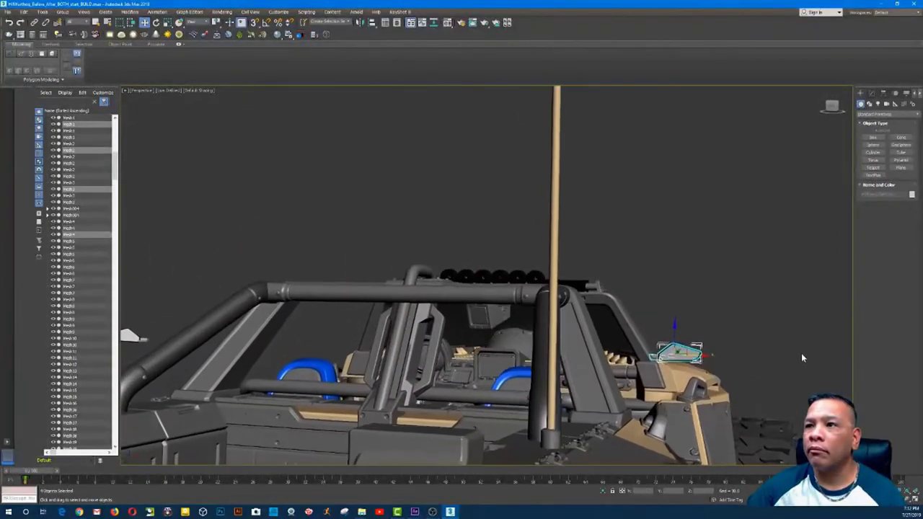
{"action": "left_click", "coordinate": [802, 354]}
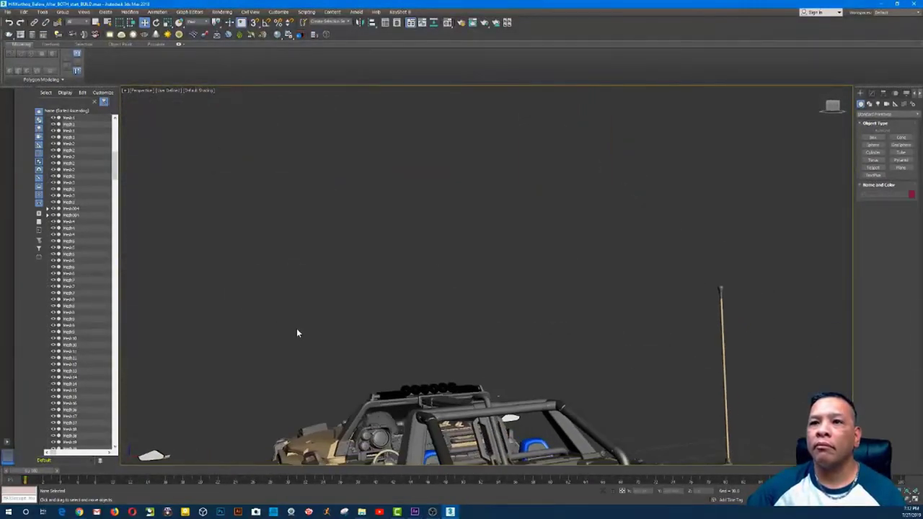
{"action": "middle_click_drag", "start_coordinate": [326, 322], "coordinate": [725, 289], "text": "alt"}
{"action": "left_click_drag", "start_coordinate": [722, 312], "coordinate": [720, 308]}
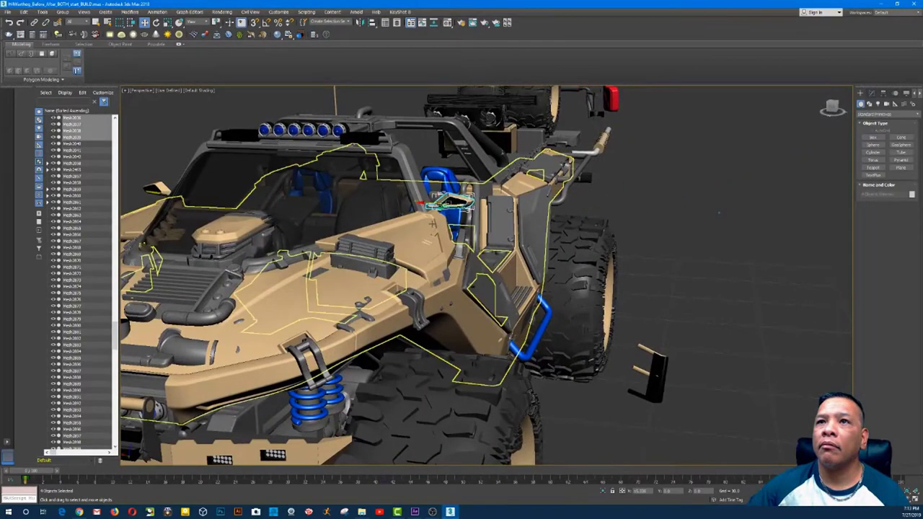
{"action": "left_click", "coordinate": [745, 250]}
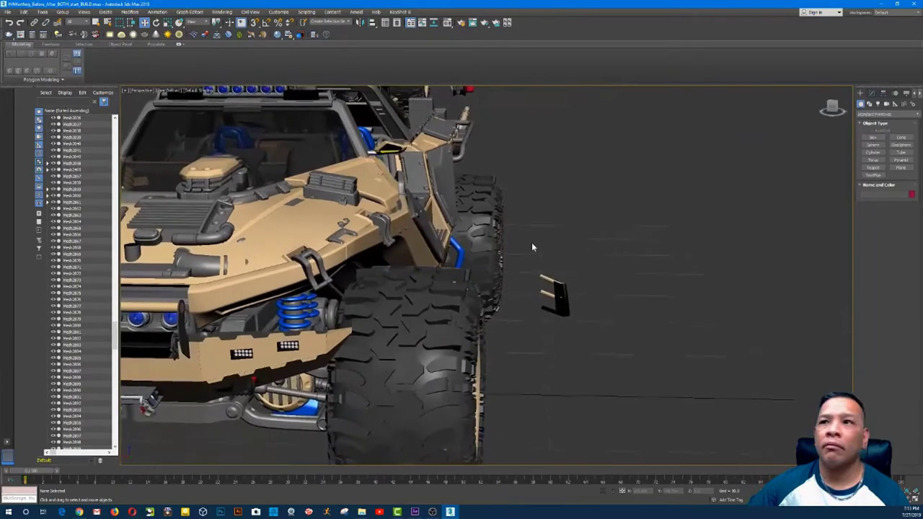
Move the detached side steps on both sides of the vehicle inward beneath the door sills.
{"action": "left_click_drag", "start_coordinate": [636, 375], "coordinate": [635, 375]}
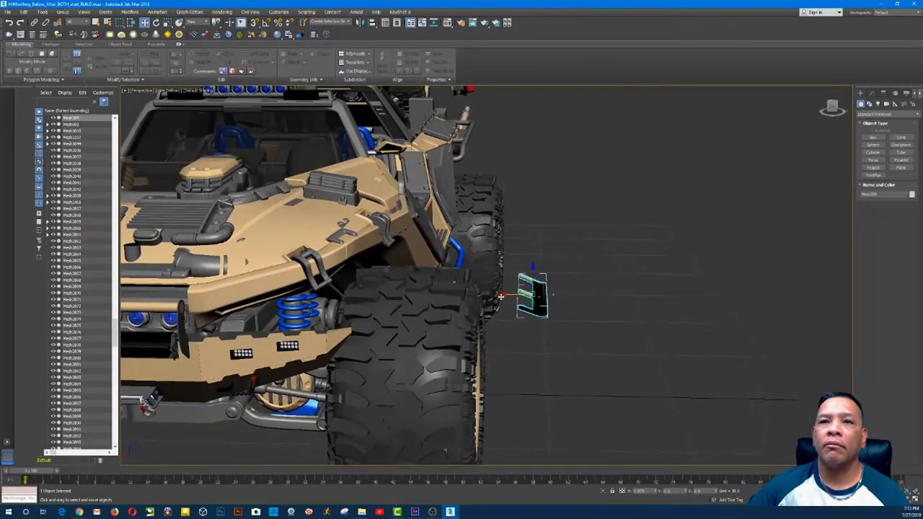
{"action": "middle_click_drag", "start_coordinate": [452, 297], "coordinate": [551, 306], "text": "alt"}
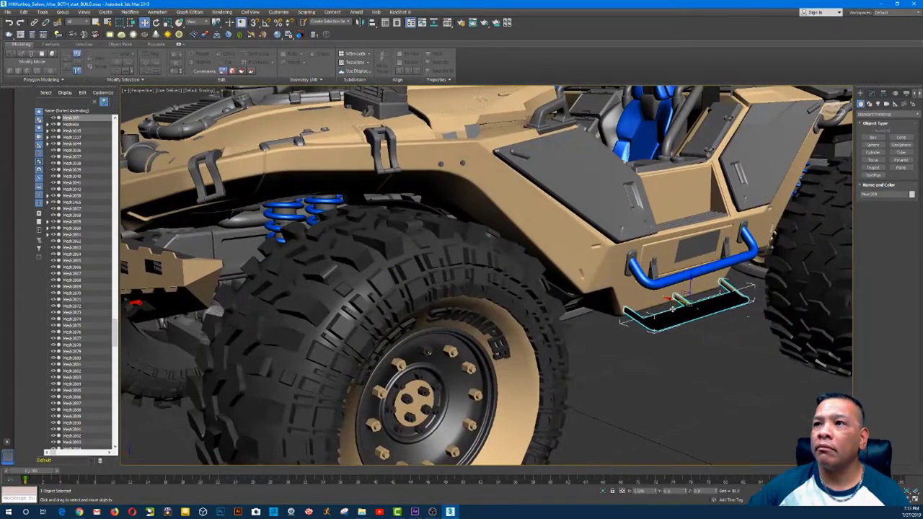
{"action": "left_click", "coordinate": [711, 387]}
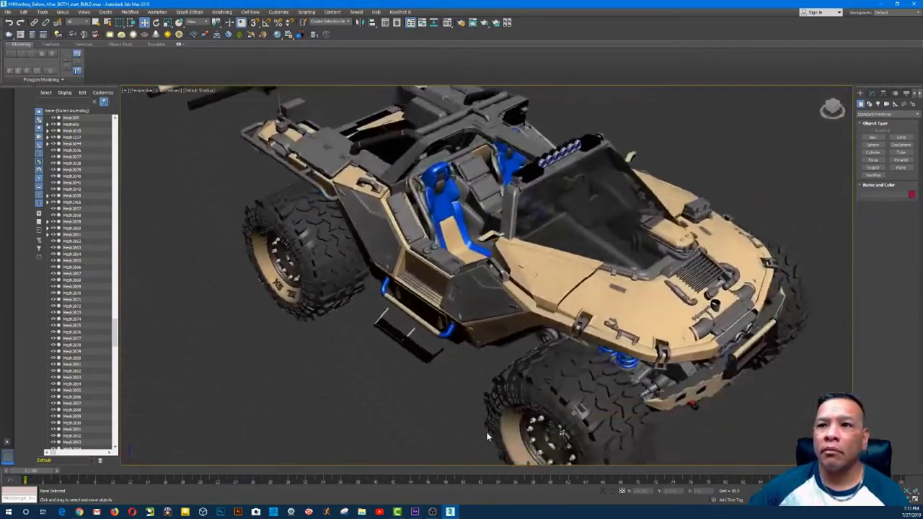
{"action": "left_click_drag", "start_coordinate": [406, 329], "coordinate": [425, 285]}
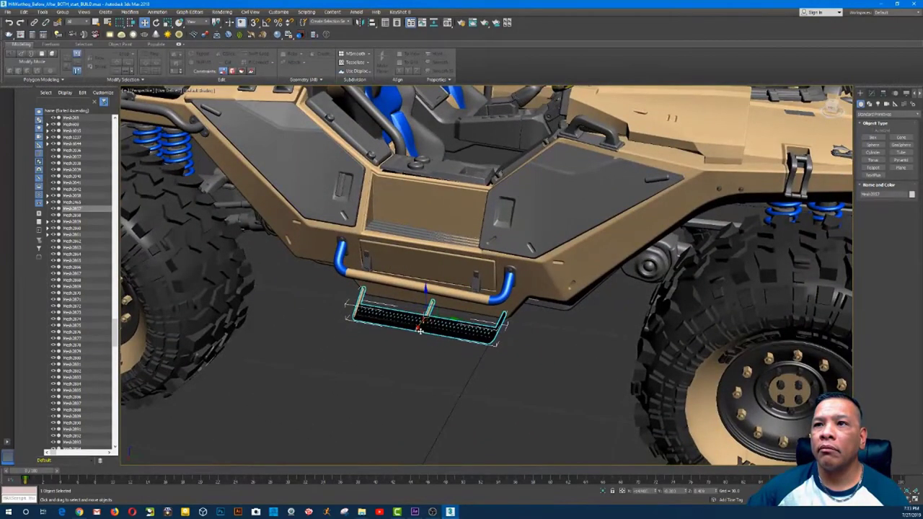
{"action": "left_click", "coordinate": [440, 394]}
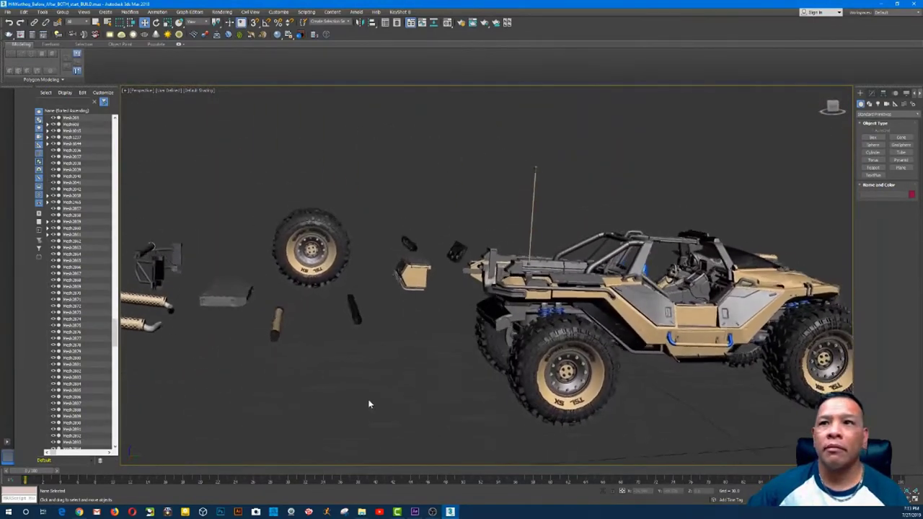
Move the two perforated tan exhaust pipes along Y onto the body beneath the rear bed rails, above the rear wheels.
{"action": "left_click", "coordinate": [234, 326]}
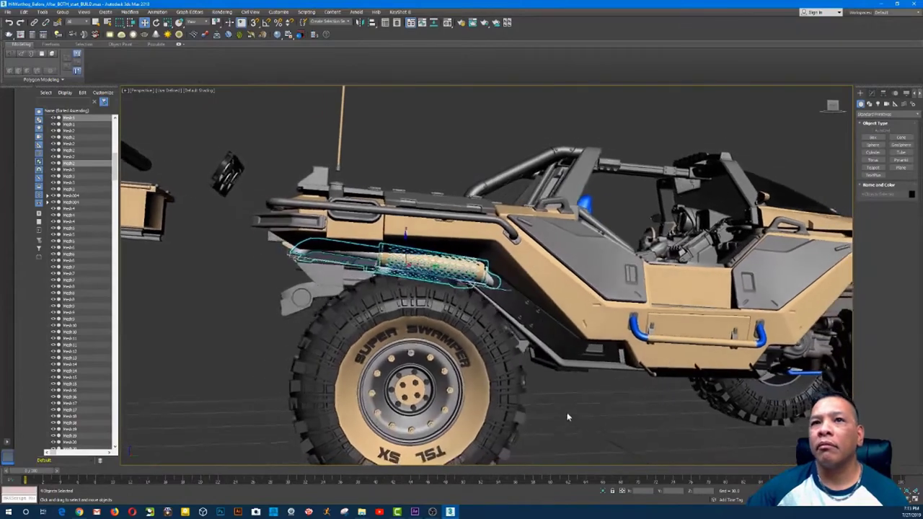
{"action": "left_click", "coordinate": [638, 422]}
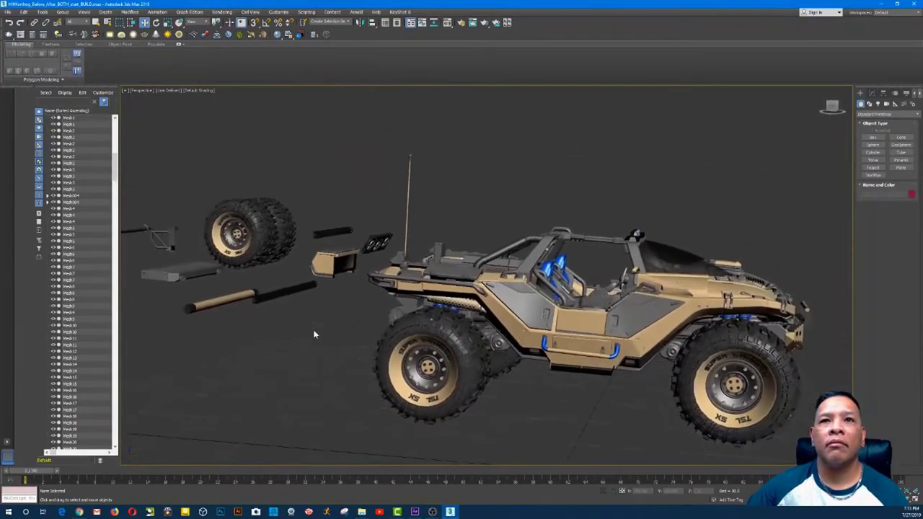
Move the detached tan storage box forward along Y over the rear bed into place behind the seats.
{"action": "left_click_drag", "start_coordinate": [311, 325], "coordinate": [350, 304]}
{"action": "left_click_drag", "start_coordinate": [366, 269], "coordinate": [366, 270]}
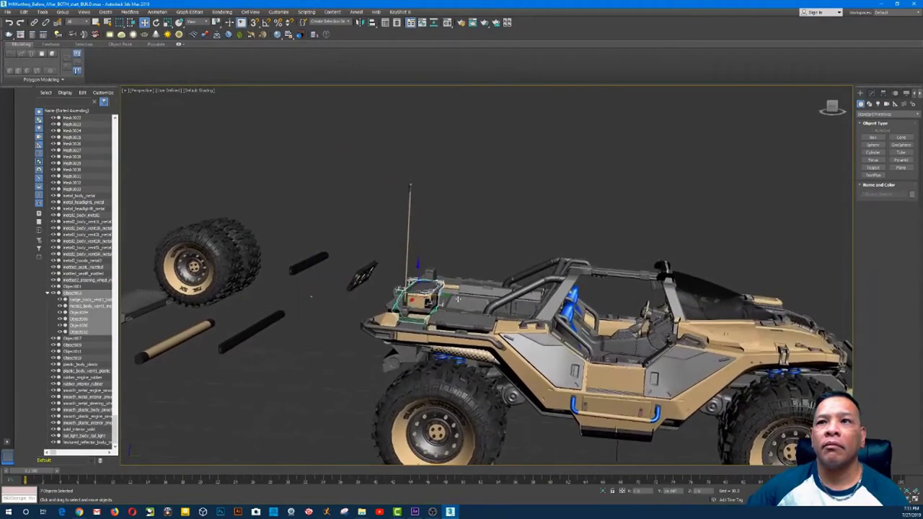
{"action": "left_click_drag", "start_coordinate": [549, 304], "coordinate": [590, 360]}
{"action": "middle_click_drag", "start_coordinate": [589, 360], "coordinate": [574, 359], "text": "alt"}
{"action": "key", "text": "Delete"}
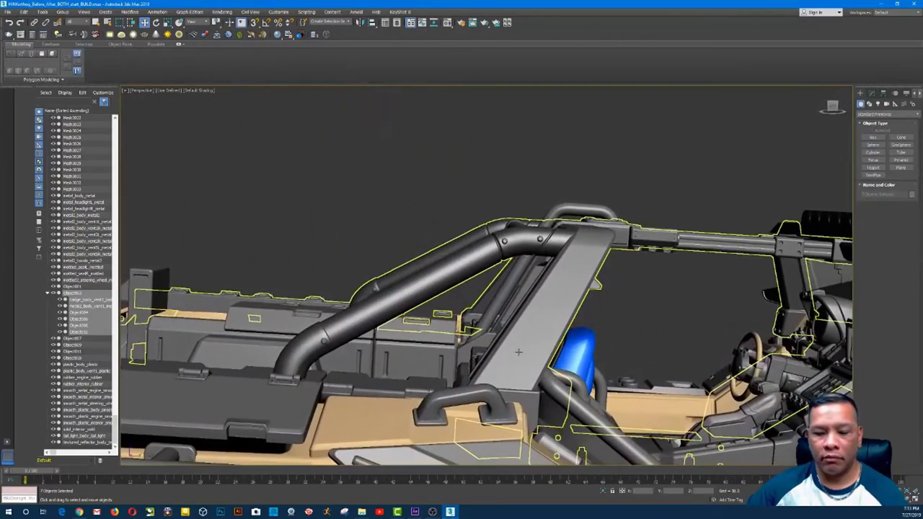
{"action": "scroll", "coordinate": [509, 352], "scroll_direction": "down", "scroll_amount": 8}
{"action": "middle_click_drag", "start_coordinate": [180, 306], "coordinate": [355, 289]}
{"action": "scroll", "coordinate": [346, 282], "scroll_direction": "up", "scroll_amount": 3}
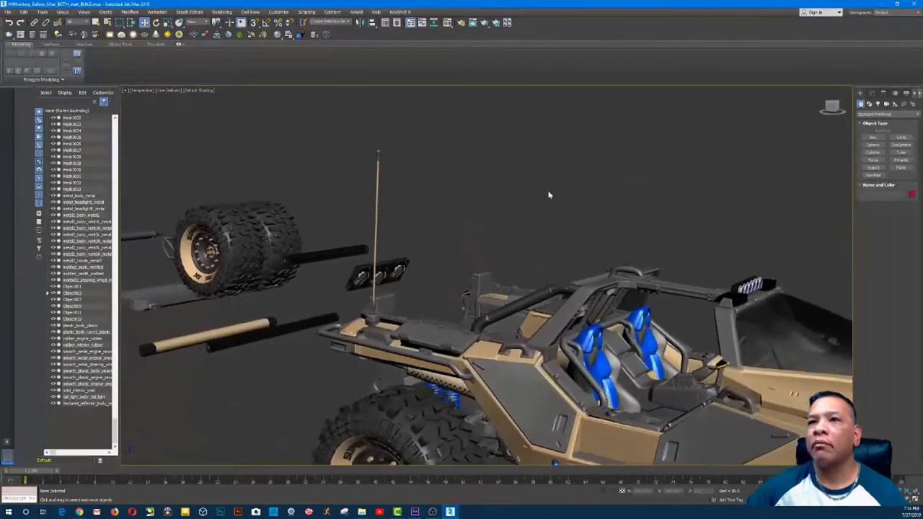
Move the detached panel with the round lights along Y onto the storage box behind the seats.
{"action": "left_click", "coordinate": [445, 319]}
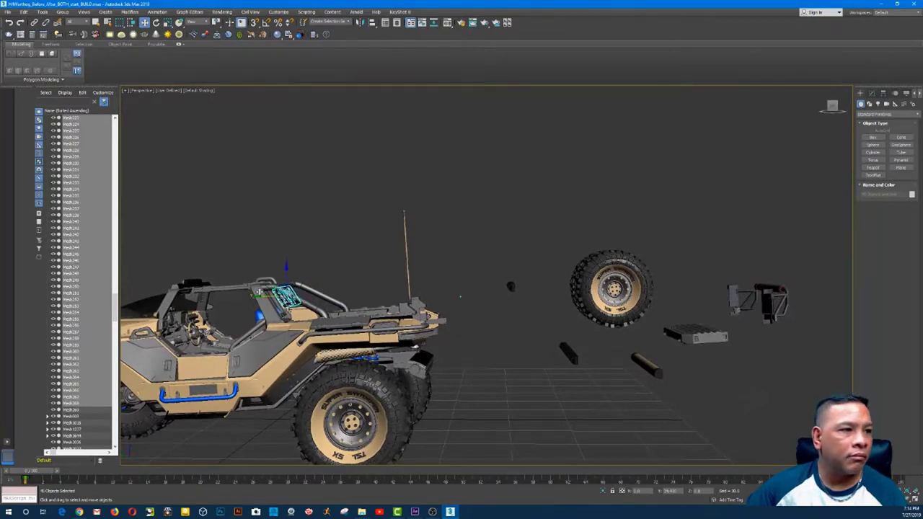
{"action": "left_click", "coordinate": [407, 248]}
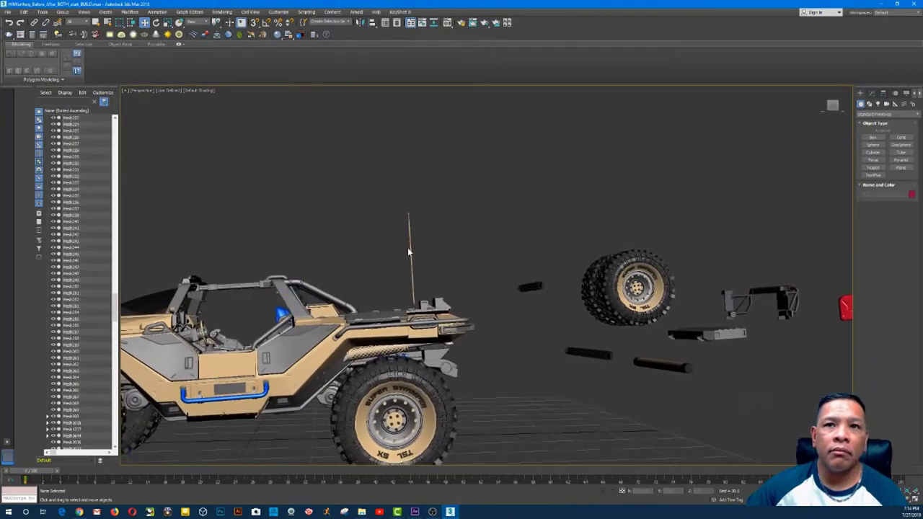
Move the detached black light bar along Y onto the rear tubes of the roll cage, aligning it closely with the bars.
{"action": "left_click_drag", "start_coordinate": [573, 332], "coordinate": [570, 328]}
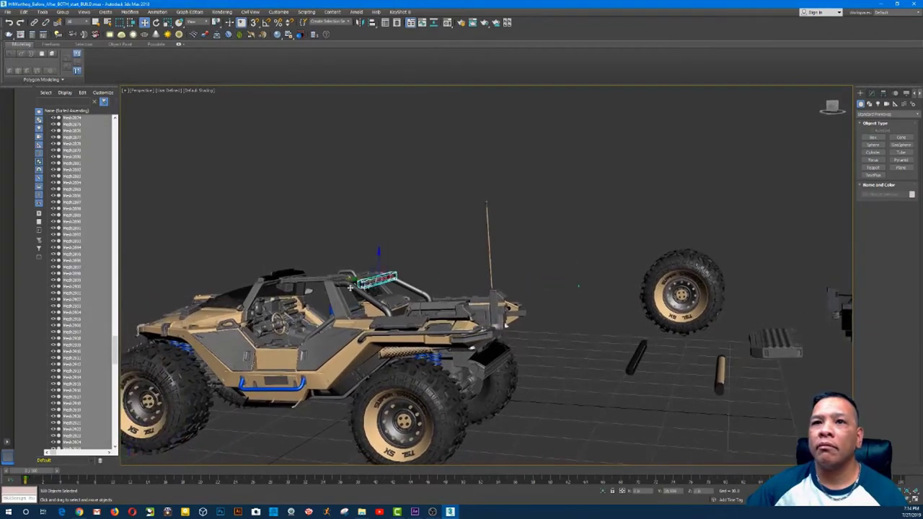
{"action": "key", "text": "z"}
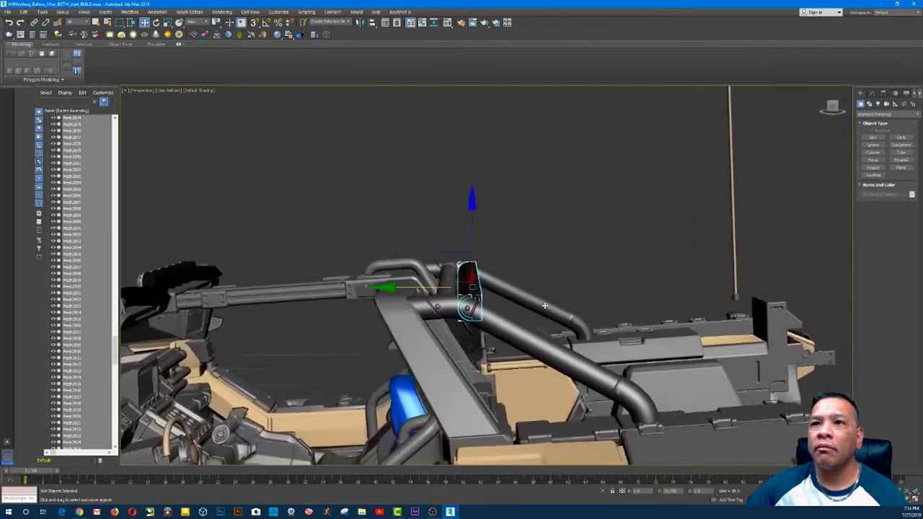
{"action": "middle_click_drag", "start_coordinate": [541, 306], "coordinate": [552, 270], "text": "alt"}
{"action": "left_click", "coordinate": [552, 269]}
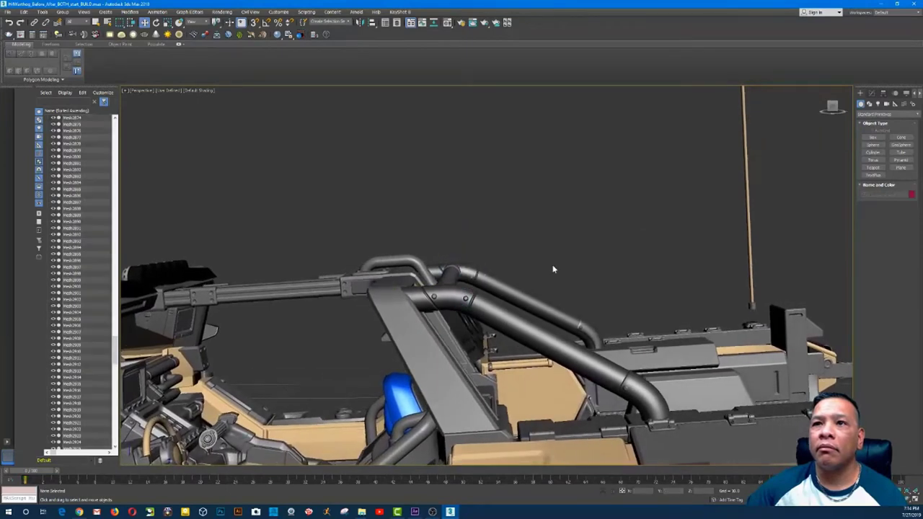
{"action": "key", "text": "z"}
{"action": "left_click_drag", "start_coordinate": [590, 275], "coordinate": [590, 275]}
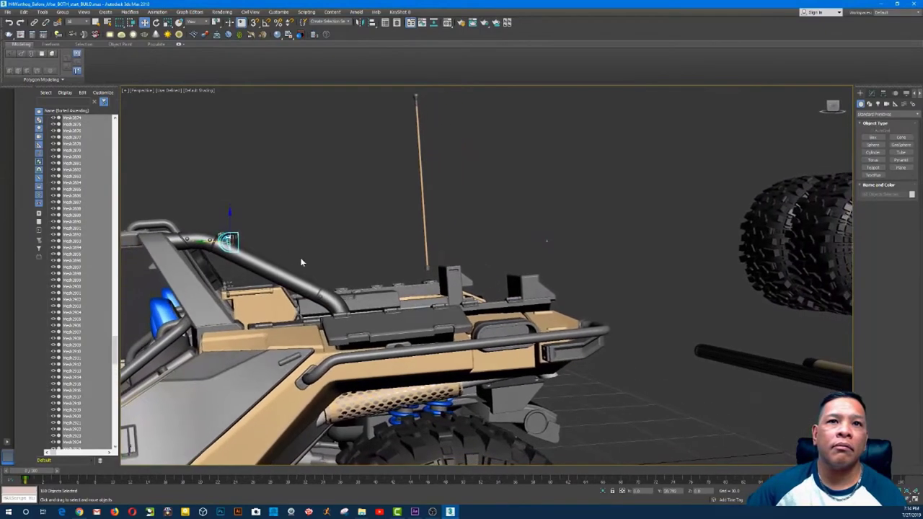
{"action": "left_click", "coordinate": [299, 225]}
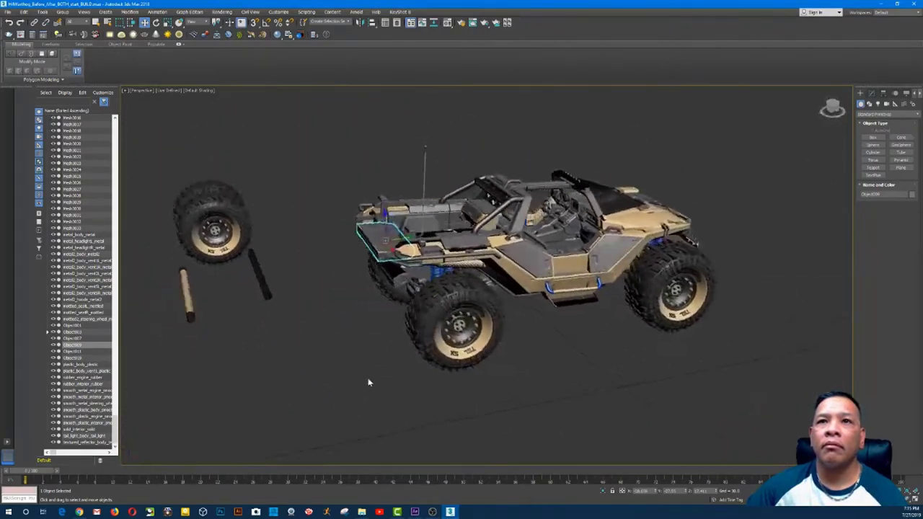
Move the detached tan cylindrical bar along Y onto the rear bumper mounts below the bed.
{"action": "middle_click_drag", "start_coordinate": [344, 372], "coordinate": [233, 289], "text": "alt"}
{"action": "left_click", "coordinate": [277, 326]}
{"action": "middle_click_drag", "start_coordinate": [294, 388], "coordinate": [329, 320], "text": "alt"}
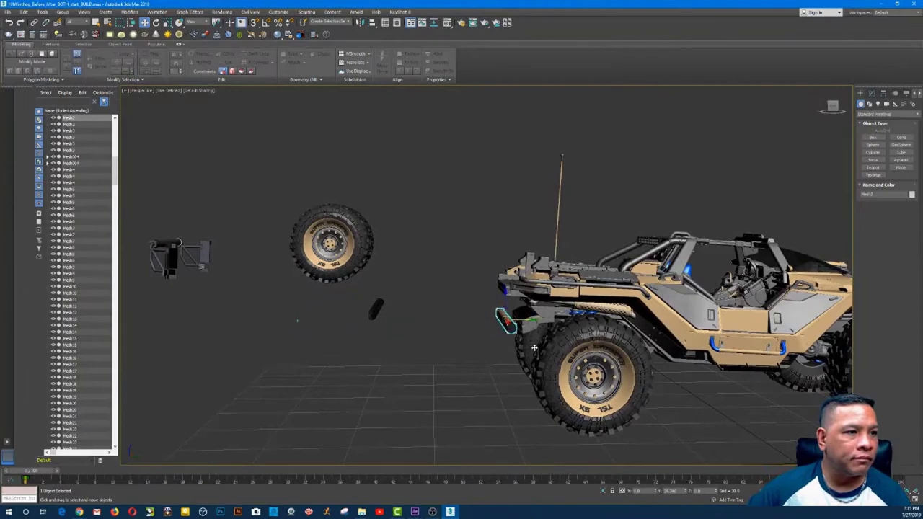
{"action": "middle_click_drag", "start_coordinate": [506, 372], "coordinate": [522, 346], "text": "alt"}
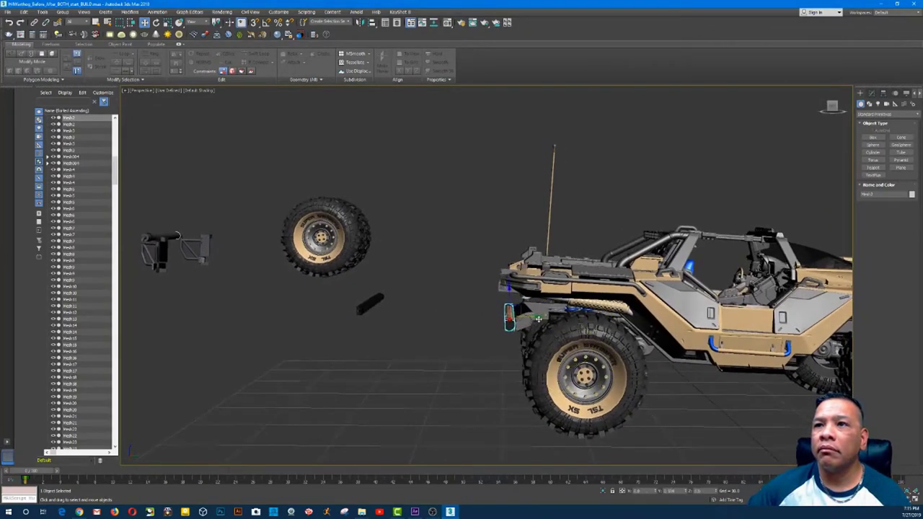
{"action": "left_click", "coordinate": [458, 364]}
{"action": "middle_click_drag", "start_coordinate": [459, 364], "coordinate": [334, 309], "text": "alt"}
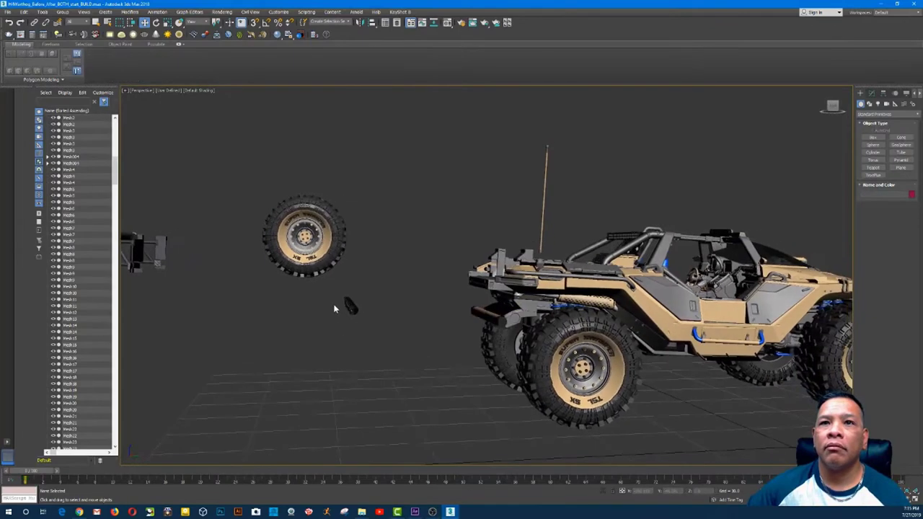
Move the remaining black cylindrical bar along Y onto the rear end, just above the tan bumper bar.
{"action": "left_click_drag", "start_coordinate": [395, 368], "coordinate": [395, 368]}
{"action": "middle_click_drag", "start_coordinate": [343, 343], "coordinate": [414, 325], "text": "alt"}
{"action": "left_click_drag", "start_coordinate": [428, 319], "coordinate": [477, 323]}
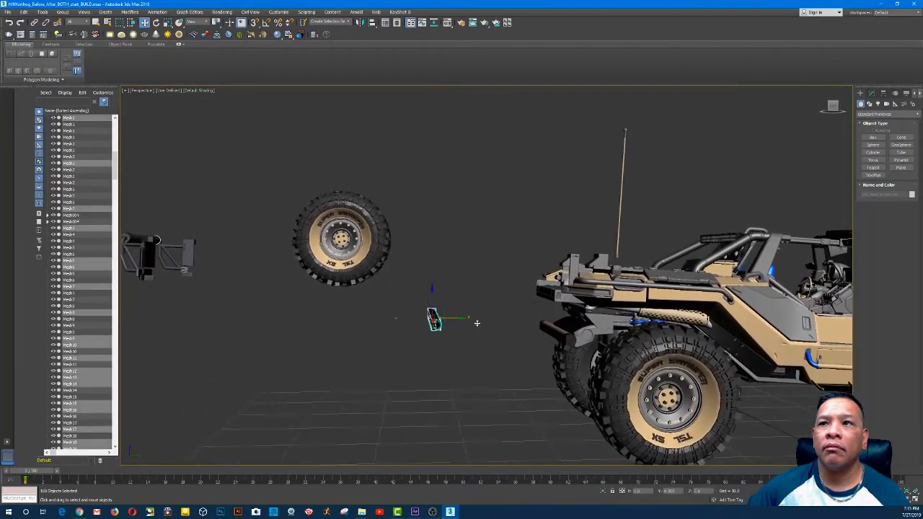
{"action": "left_click_drag", "start_coordinate": [587, 331], "coordinate": [589, 331]}
{"action": "middle_click_drag", "start_coordinate": [527, 364], "coordinate": [479, 387], "text": "alt"}
{"action": "left_click", "coordinate": [487, 383]}
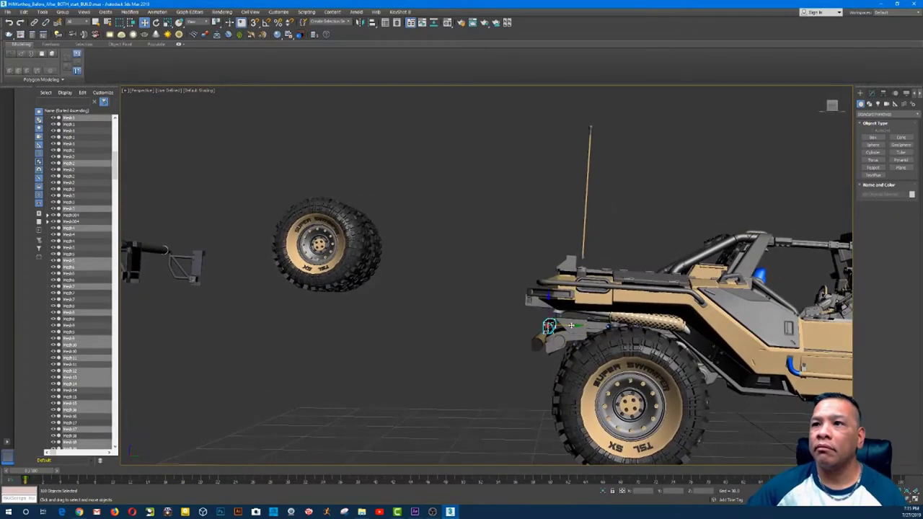
{"action": "left_click", "coordinate": [498, 351]}
Move the tubular spare-tire carrier frame along Y onto the rear edge of the bed.
{"action": "middle_click_drag", "start_coordinate": [484, 365], "coordinate": [241, 347], "text": "alt"}
{"action": "left_click_drag", "start_coordinate": [356, 361], "coordinate": [356, 361]}
{"action": "middle_click_drag", "start_coordinate": [357, 360], "coordinate": [346, 355], "text": "alt"}
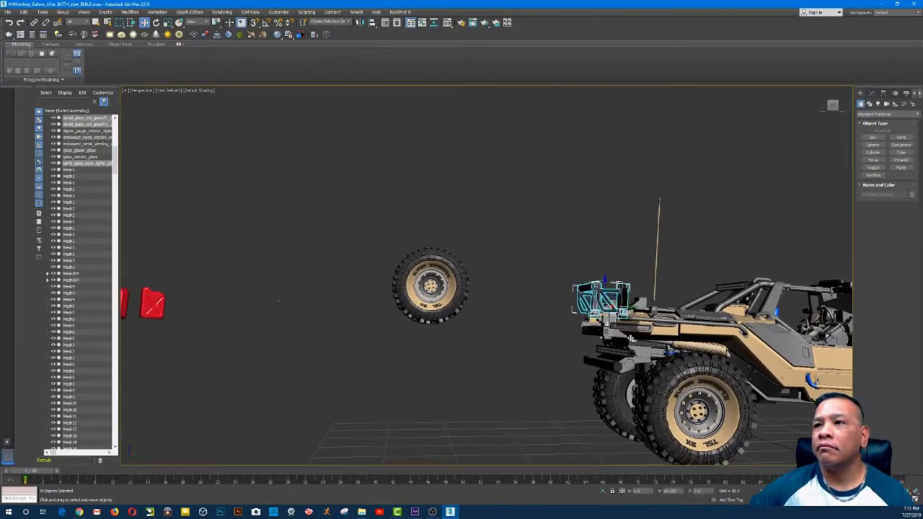
{"action": "middle_click_drag", "start_coordinate": [630, 338], "coordinate": [447, 378], "text": "alt"}
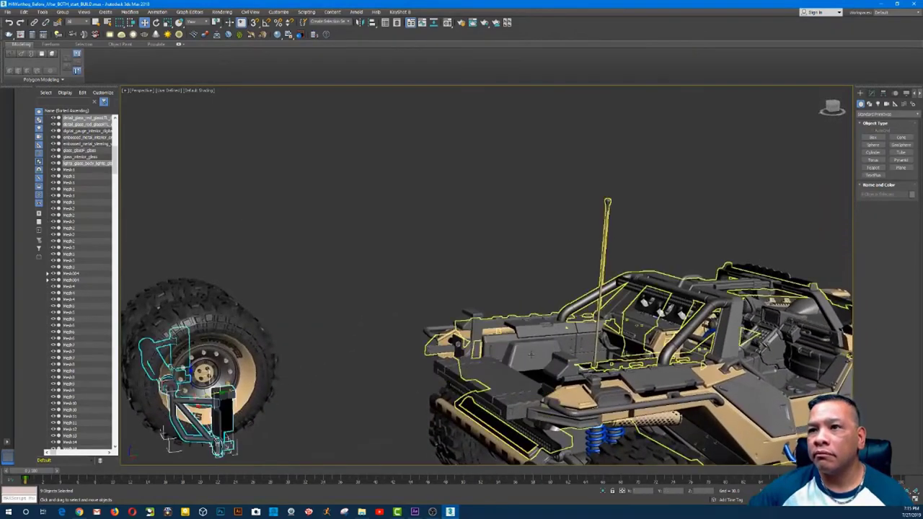
{"action": "left_click_drag", "start_coordinate": [224, 393], "coordinate": [530, 354]}
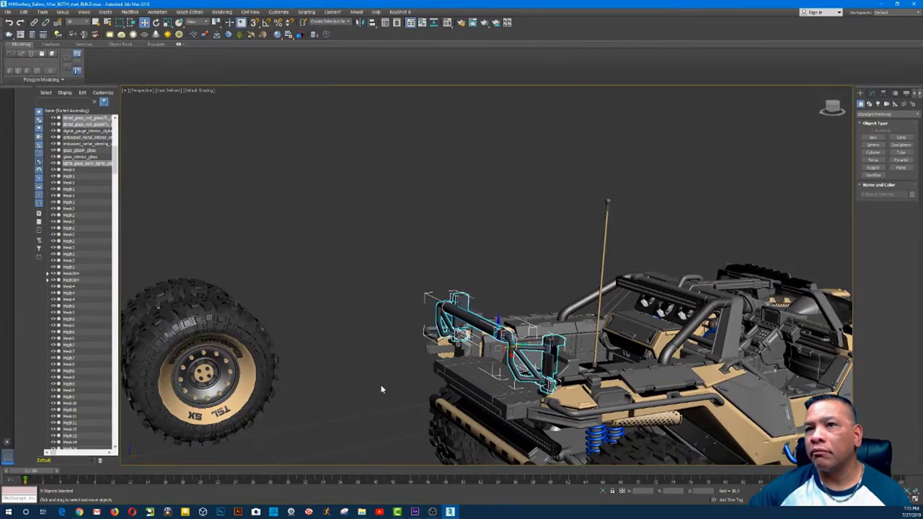
Move both spare tires along Y onto the rear carrier frame and fine-tune their position against its mounts.
{"action": "mouse_move", "coordinate": [382, 390]}
{"action": "middle_mouse_down", "text": "alt"}
{"action": "mouse_move", "coordinate": [360, 391]}
{"action": "mouse_move", "coordinate": [382, 404]}
{"action": "middle_mouse_up", "text": "alt"}
{"action": "scroll", "coordinate": [360, 392], "scroll_direction": "down", "scroll_amount": 1}
{"action": "left_click_drag", "start_coordinate": [171, 214], "coordinate": [380, 406]}
{"action": "left_click_drag", "start_coordinate": [325, 306], "coordinate": [563, 306]}
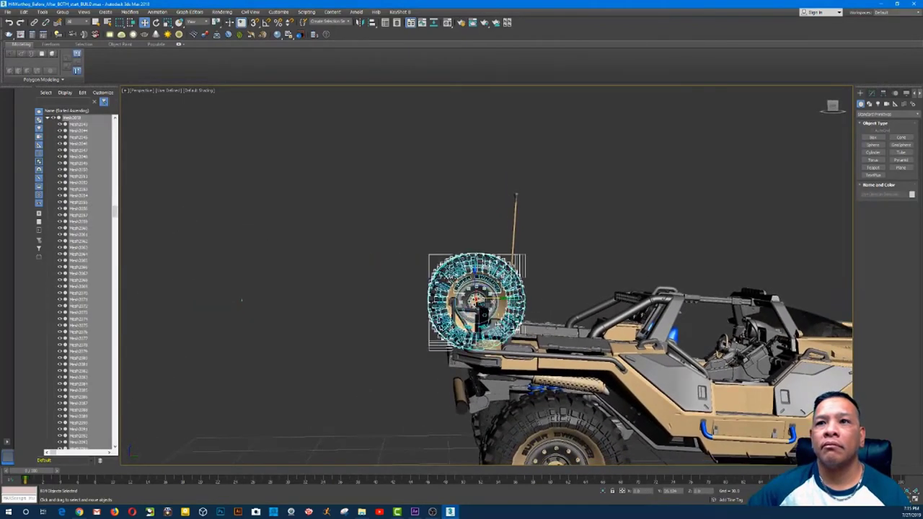
{"action": "left_click_drag", "start_coordinate": [496, 325], "coordinate": [486, 324]}
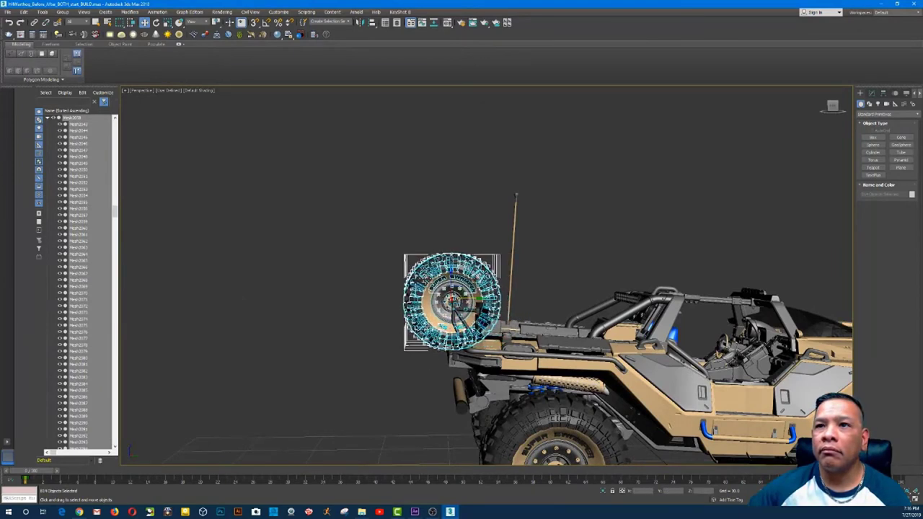
{"action": "left_click_drag", "start_coordinate": [476, 298], "coordinate": [478, 298]}
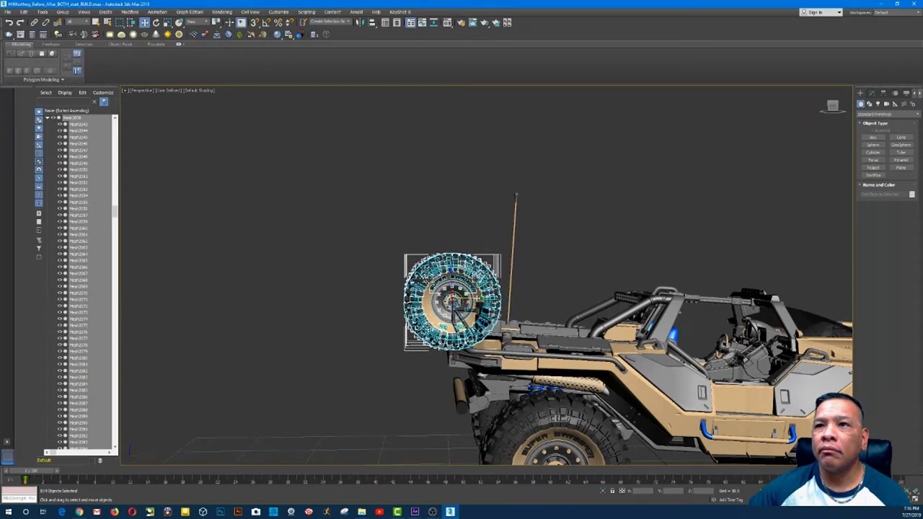
{"action": "left_click_drag", "start_coordinate": [477, 299], "coordinate": [477, 298]}
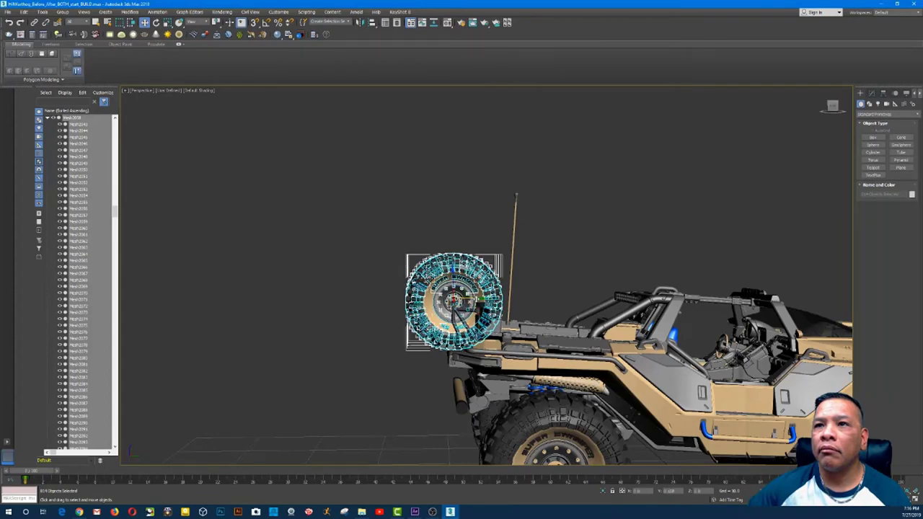
{"action": "left_click", "coordinate": [528, 274]}
{"action": "scroll", "coordinate": [412, 356], "scroll_direction": "down", "scroll_amount": 5}
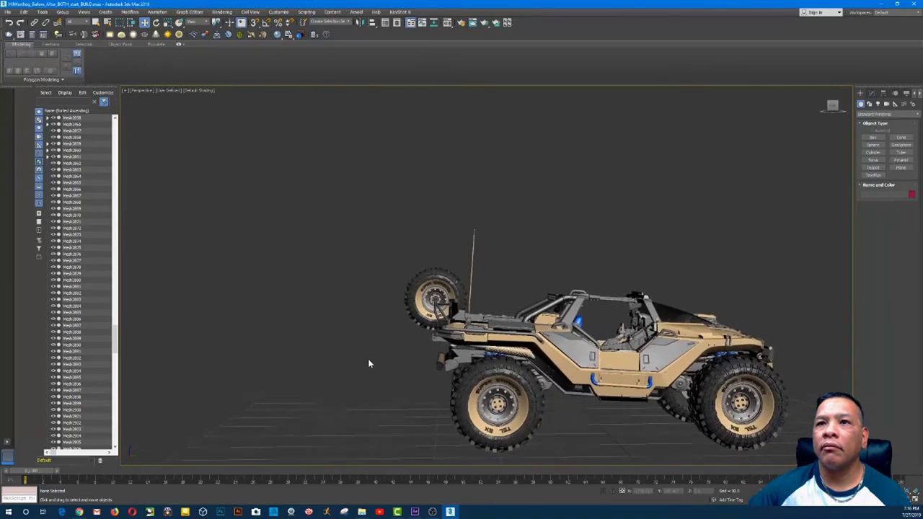
Move the two red jerry cans along Y onto the rear bed beside the spare-tire carrier.
{"action": "middle_click_drag", "start_coordinate": [368, 359], "coordinate": [343, 345], "text": "alt"}
{"action": "left_click_drag", "start_coordinate": [193, 272], "coordinate": [291, 365]}
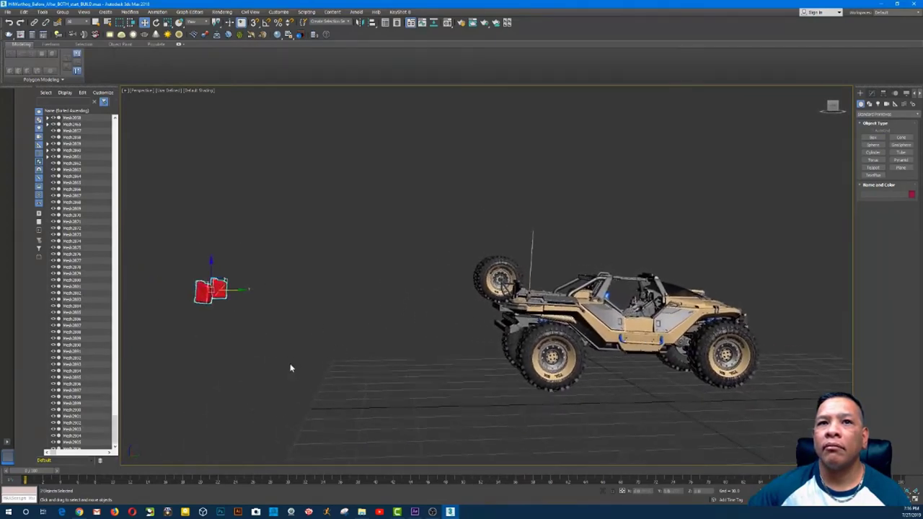
{"action": "scroll", "coordinate": [288, 360], "scroll_direction": "up", "scroll_amount": 3}
{"action": "middle_click_drag", "start_coordinate": [258, 314], "coordinate": [208, 316]}
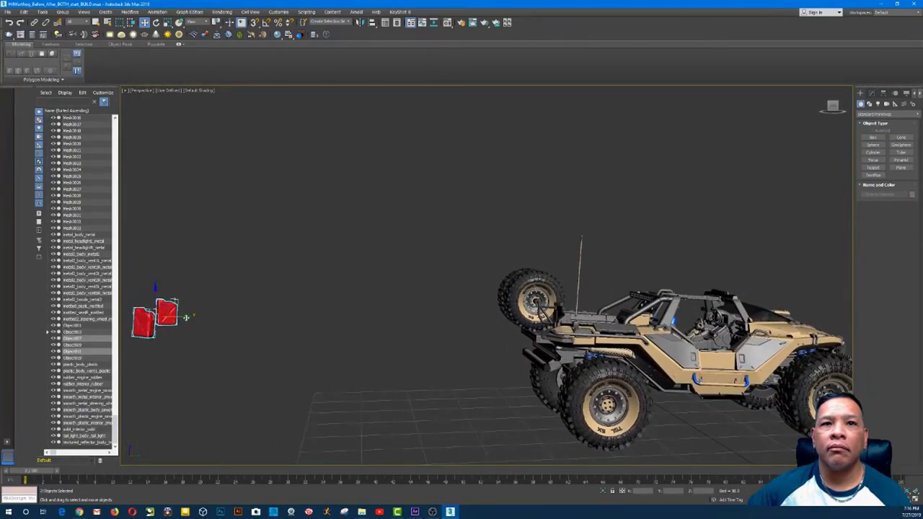
{"action": "middle_click_drag", "start_coordinate": [563, 346], "coordinate": [540, 416], "text": "alt"}
{"action": "left_click", "coordinate": [295, 344]}
{"action": "scroll", "coordinate": [577, 385], "scroll_direction": "up", "scroll_amount": 4}
{"action": "middle_click_drag", "start_coordinate": [917, 417], "coordinate": [895, 370], "text": "alt"}
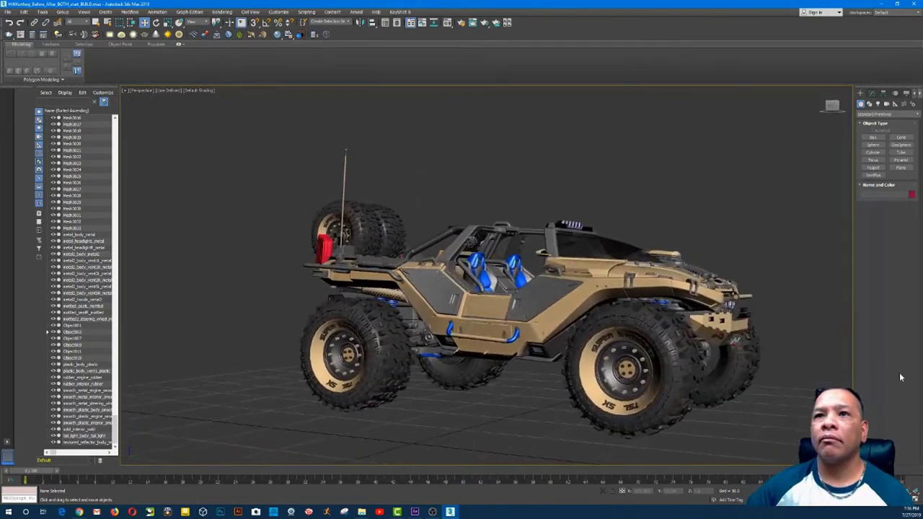